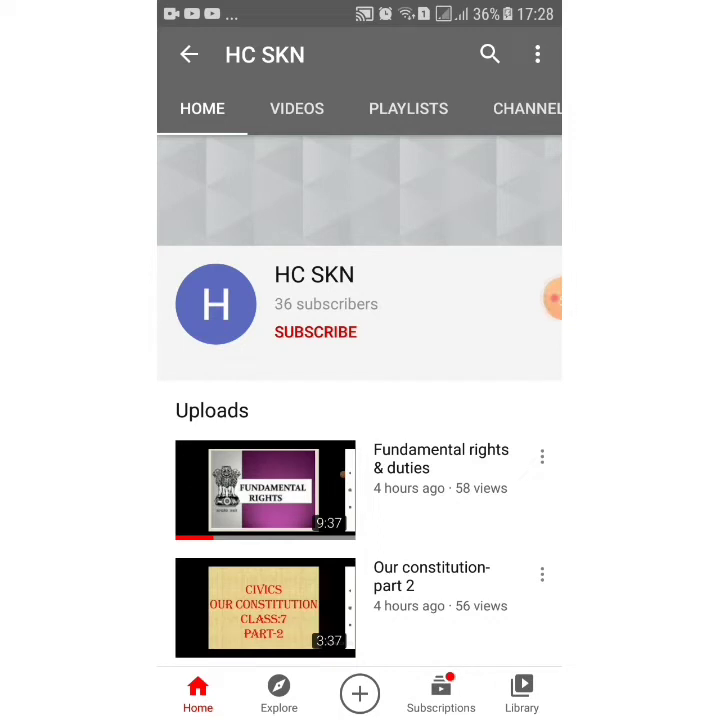
# Subscribe to HC SKN and set its notification bell to All
pyautogui.click(315, 332)
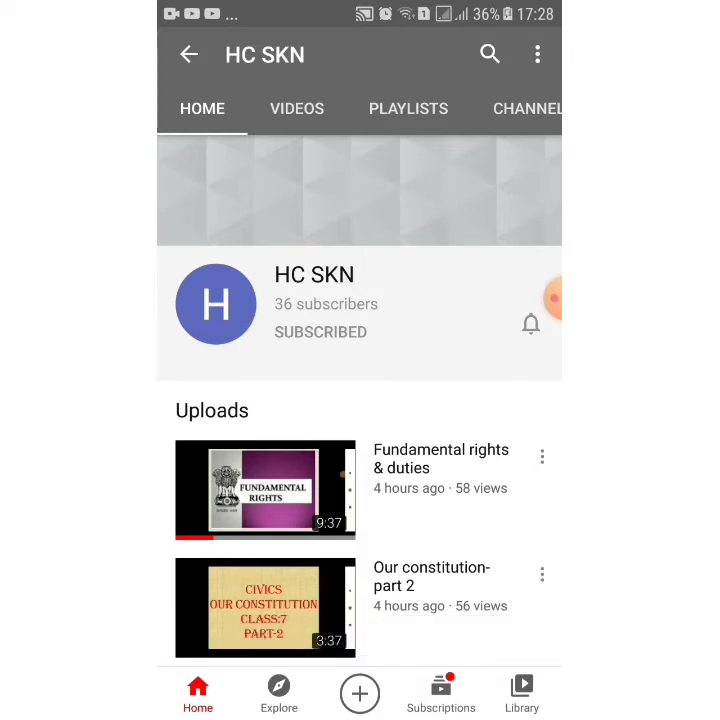
pyautogui.click(531, 323)
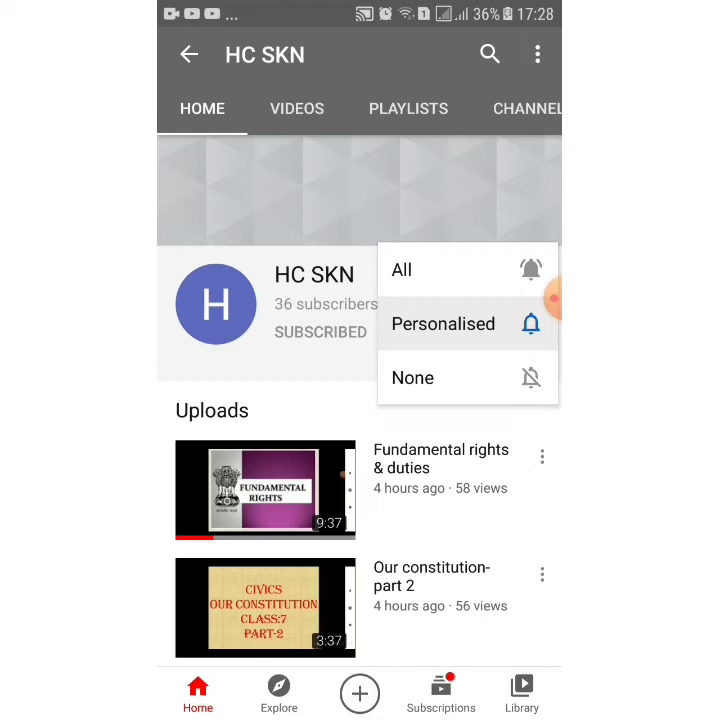
pyautogui.click(450, 270)
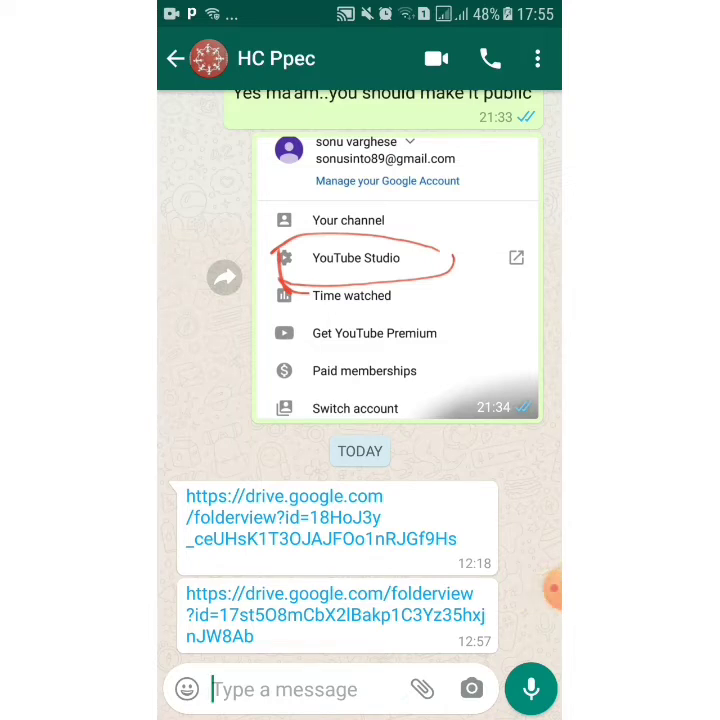
pyautogui.click(284, 500)
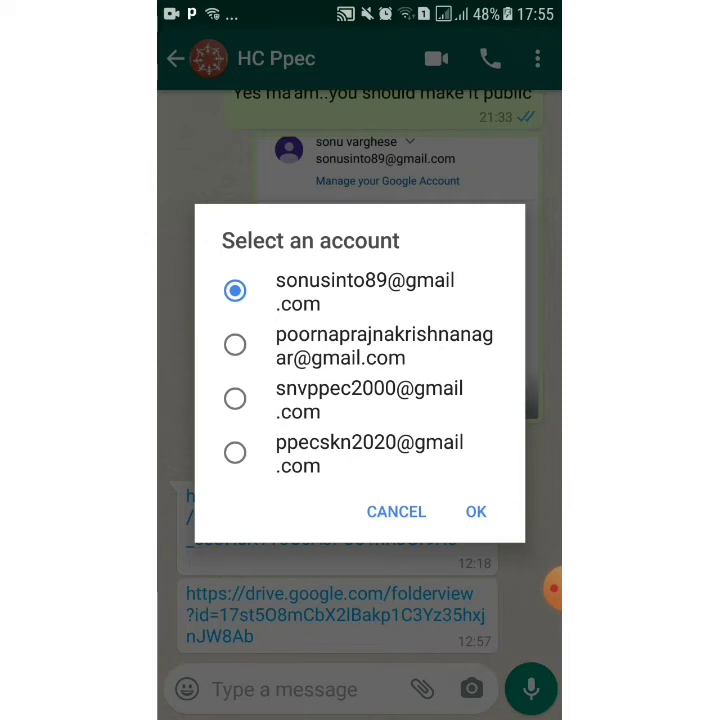
pyautogui.click(476, 511)
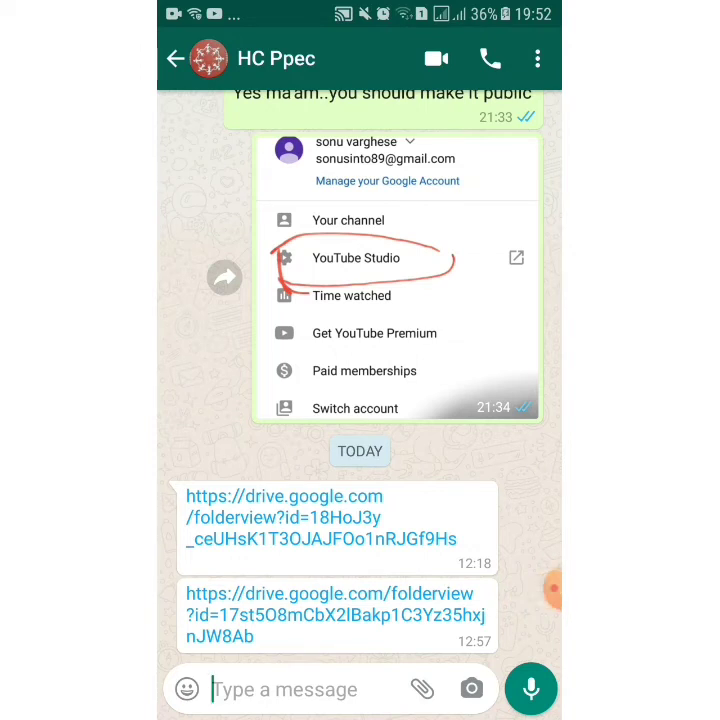
# Copy the first Drive folder link from the WhatsApp chat, then launch Google Docs from the home screen
pyautogui.click(320, 517)
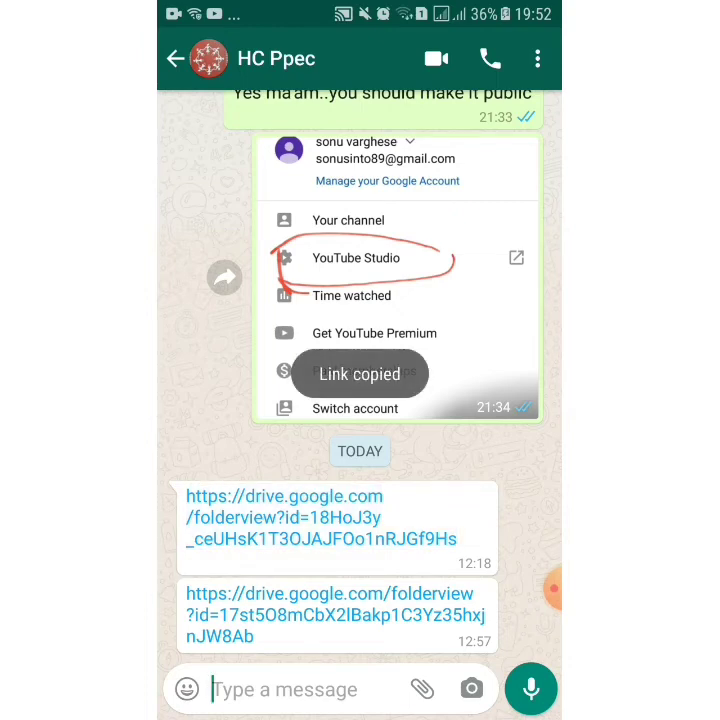
pyautogui.click(175, 58)
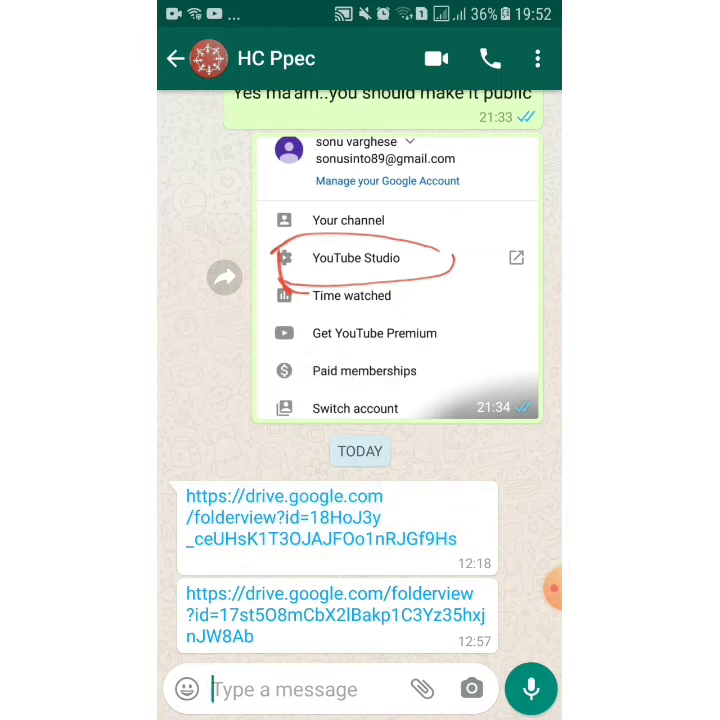
pyautogui.press('super')
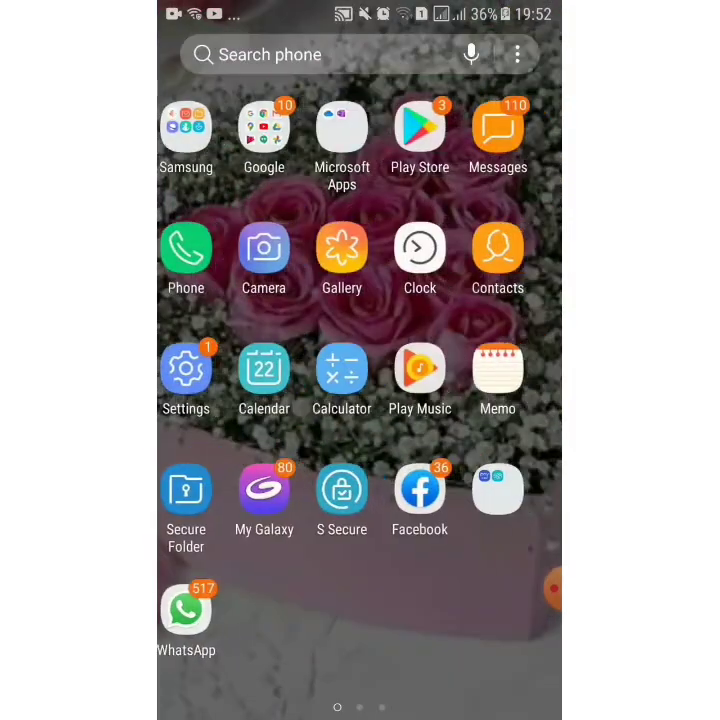
pyautogui.moveTo(480, 400); pyautogui.dragTo(240, 400)
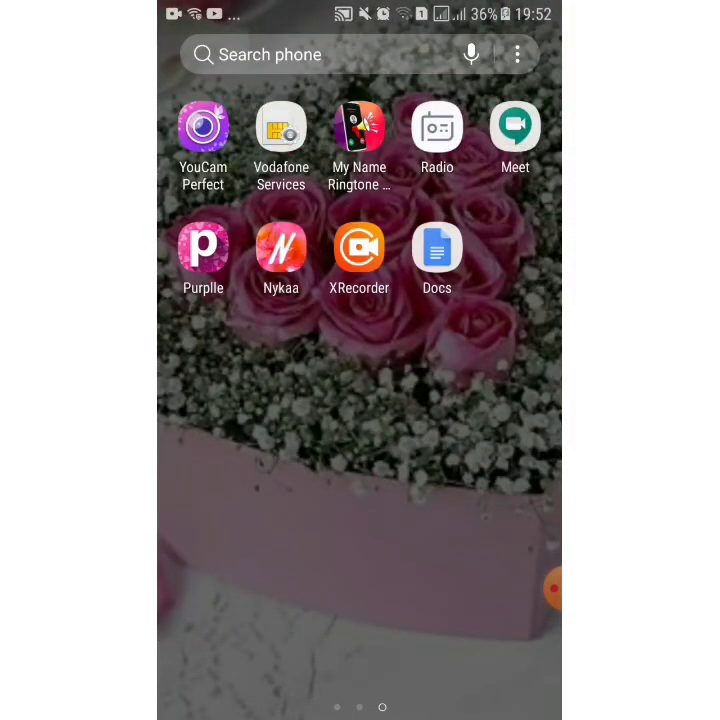
pyautogui.click(437, 248)
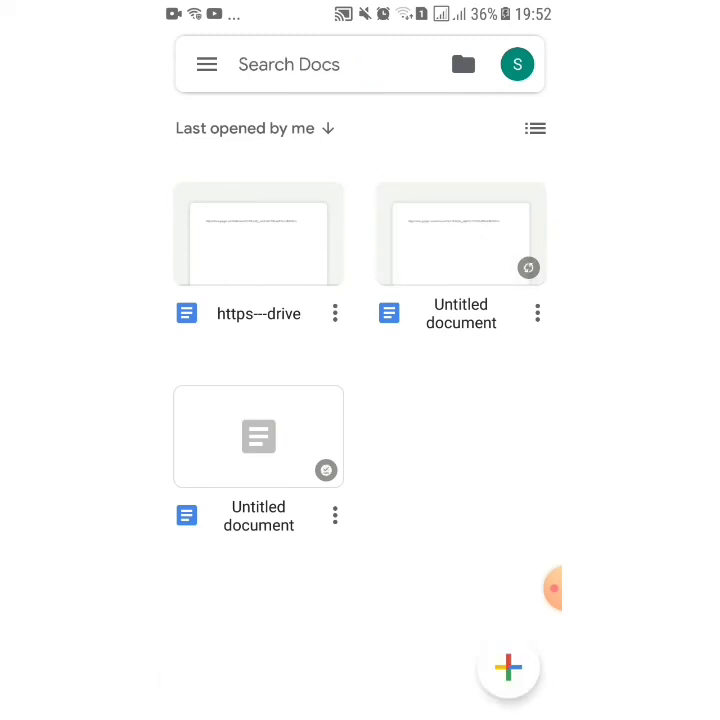
# Create a new blank document, paste the copied Drive folder link into it, and finish editing
pyautogui.click(508, 667)
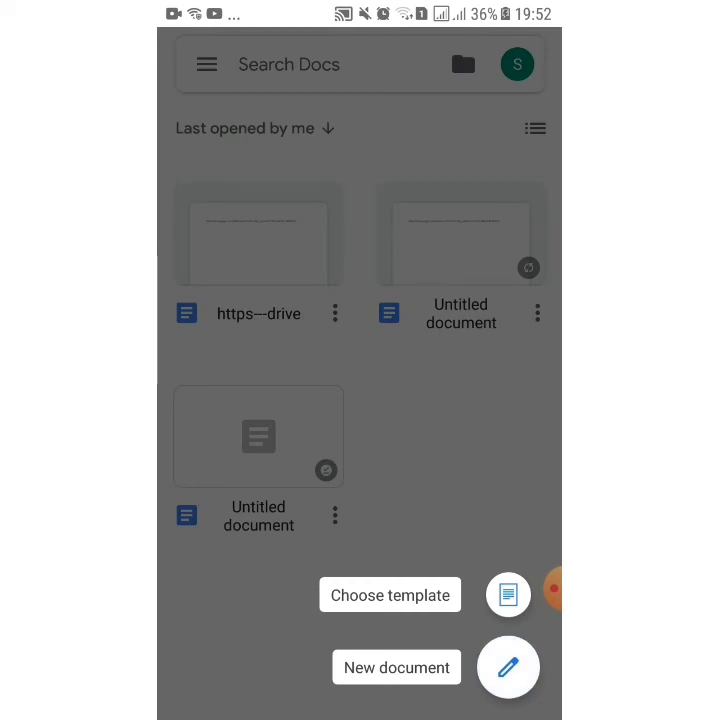
pyautogui.click(397, 667)
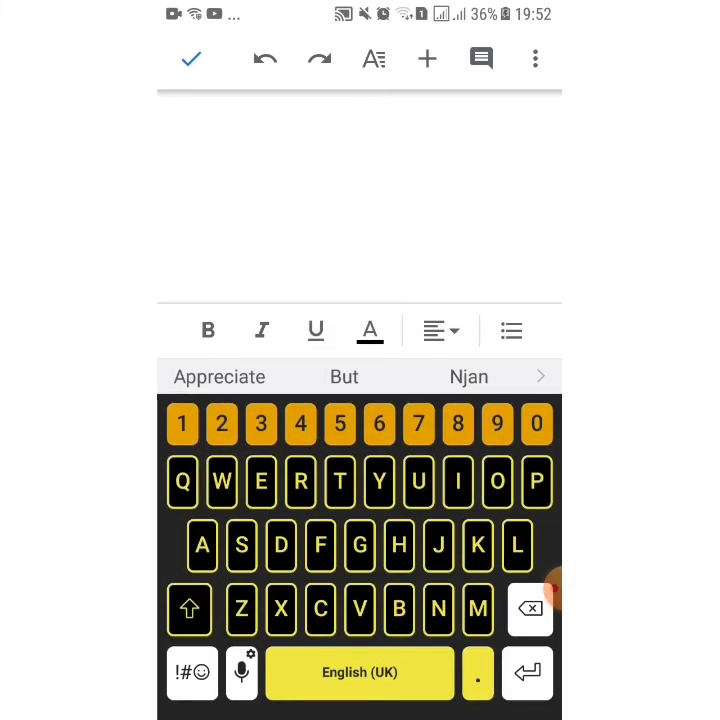
pyautogui.click(189, 140)
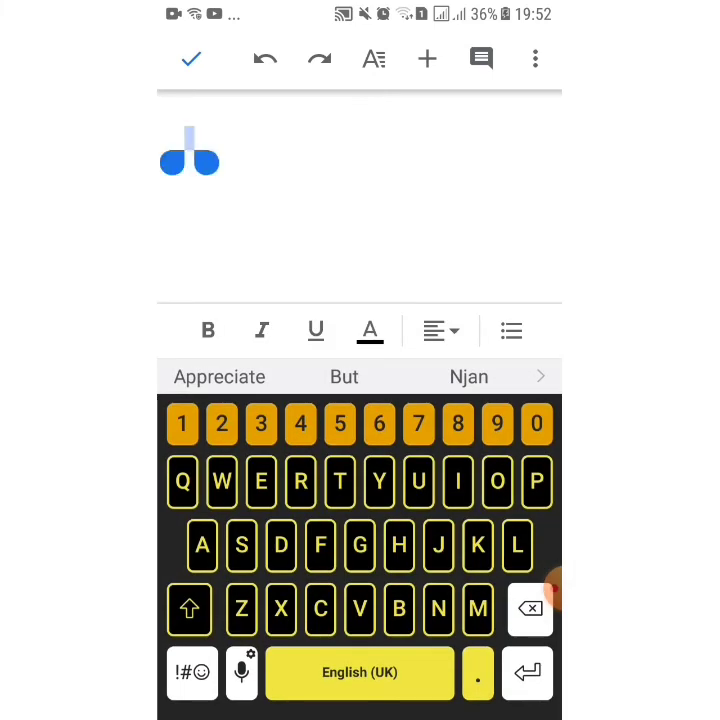
pyautogui.click(380, 90)
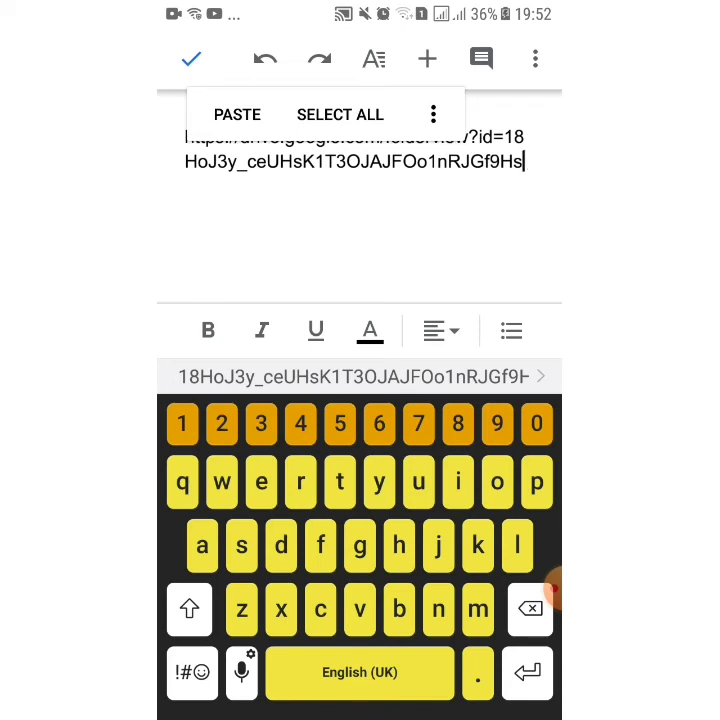
pyautogui.click(191, 59)
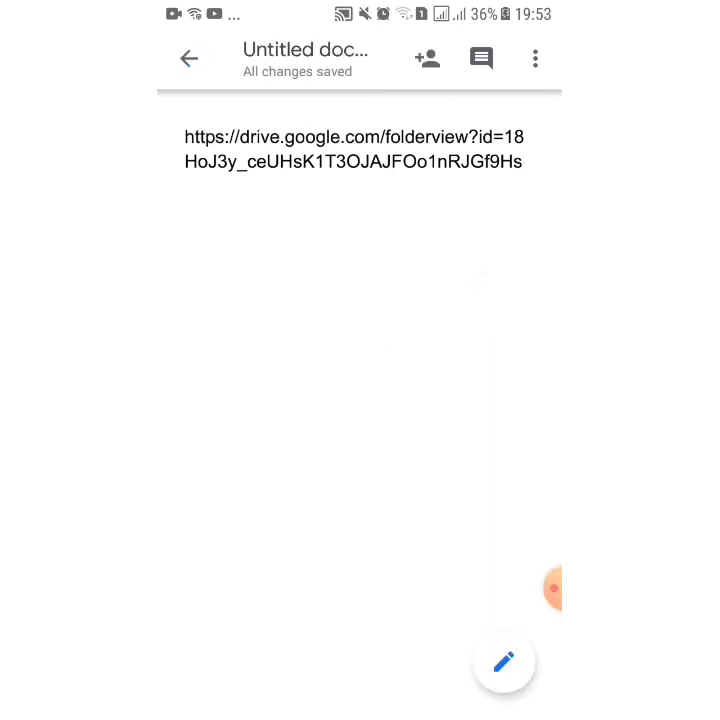
# Go back to the document list, where the 'https---drive' document now appears
pyautogui.click(189, 58)
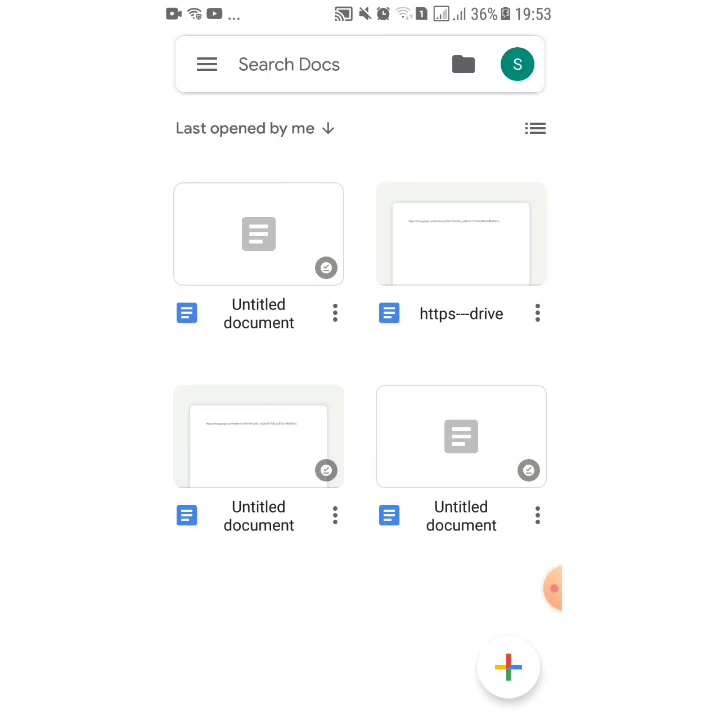
# Rename the newest Untitled document to 'A'
pyautogui.click(335, 313)
pyautogui.scroll(-5, 360, 450)
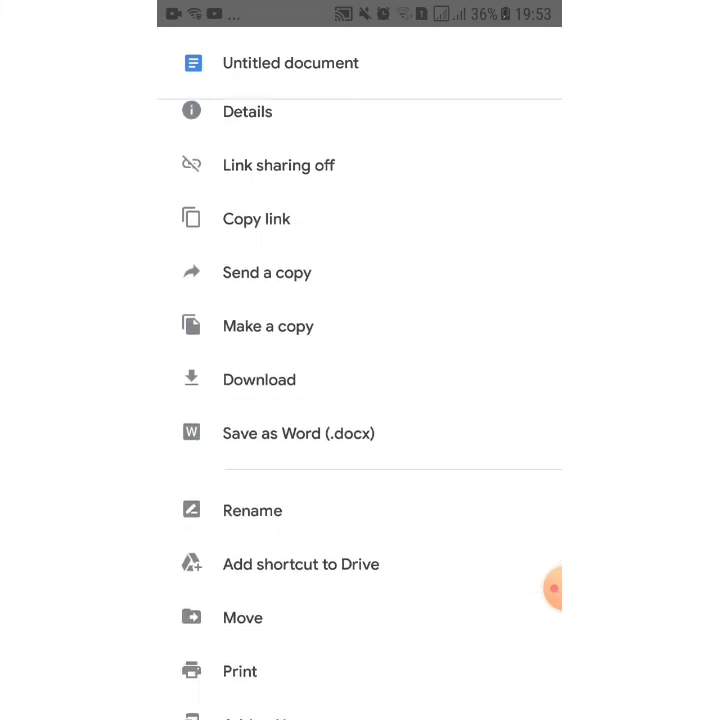
pyautogui.click(252, 510)
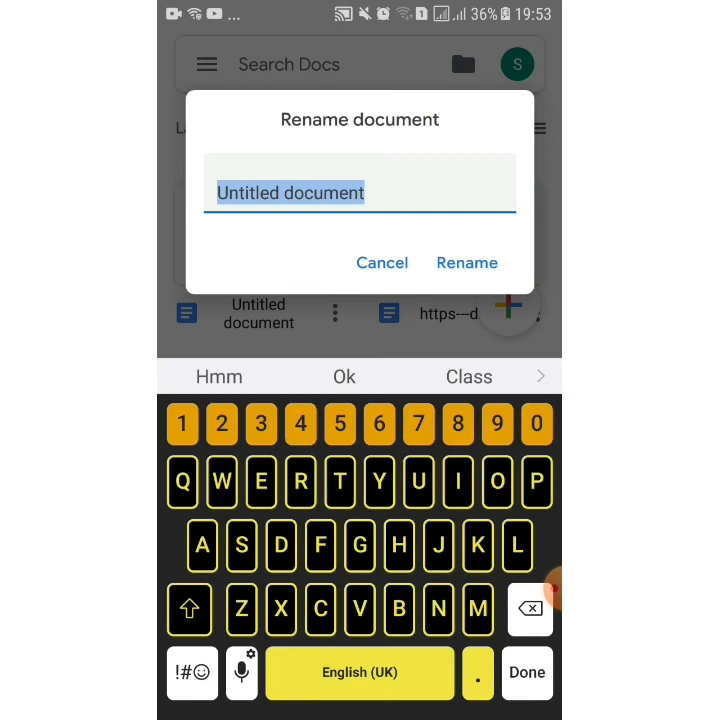
pyautogui.press('BackSpace')
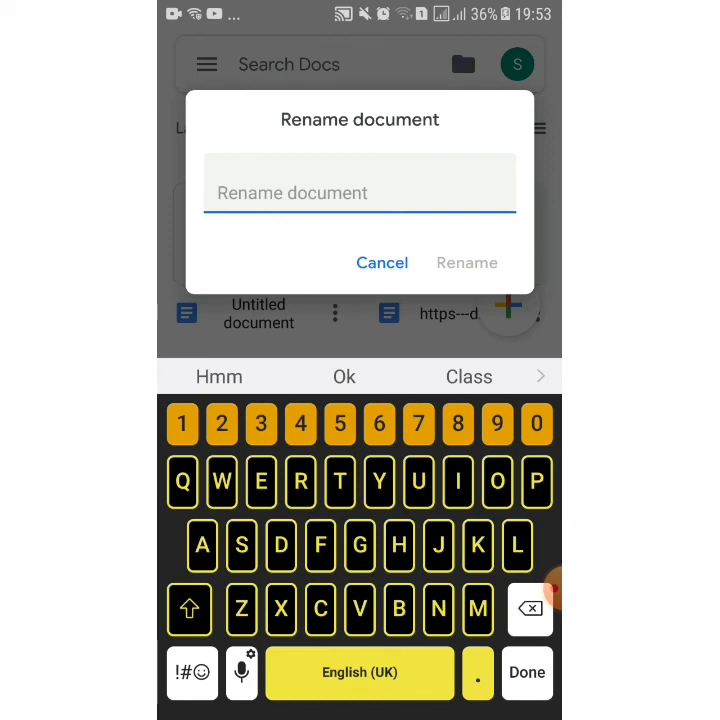
pyautogui.write('A')
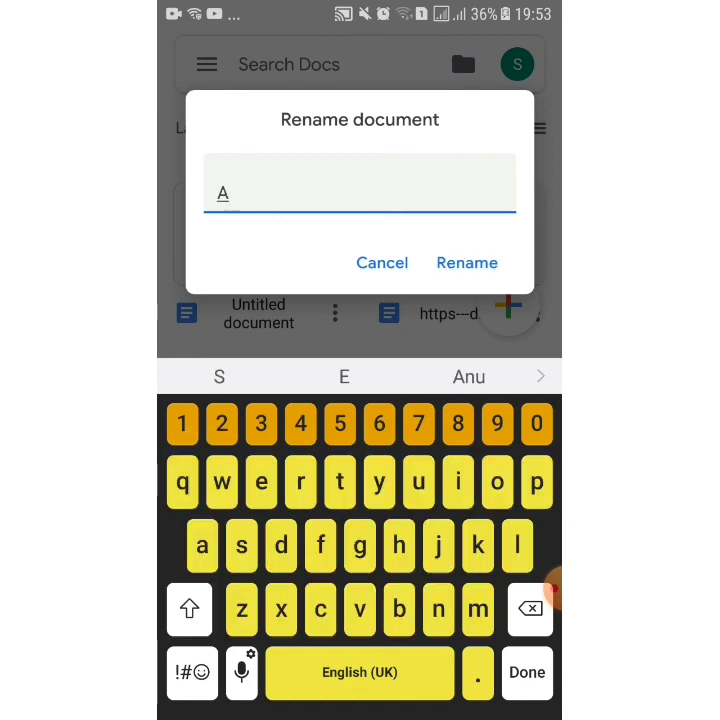
pyautogui.press('Return')
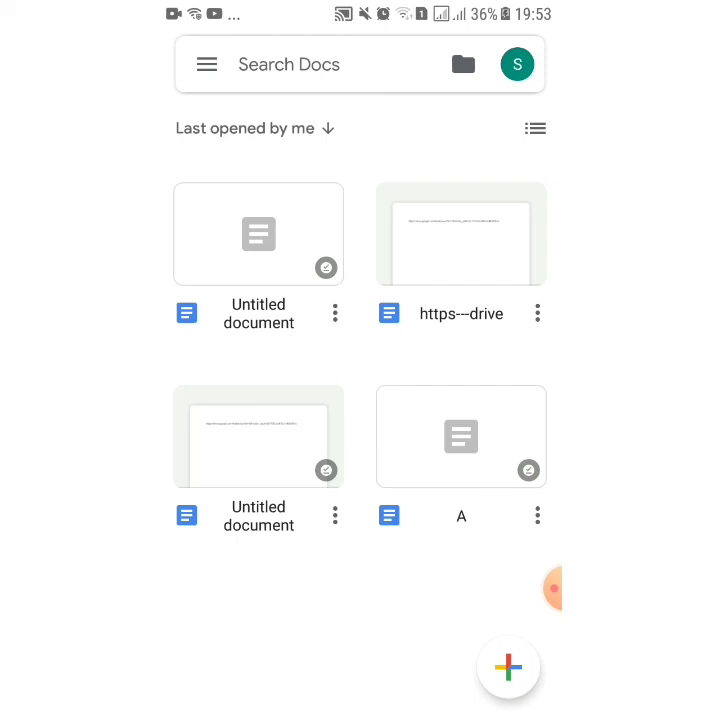
pyautogui.click(554, 588)
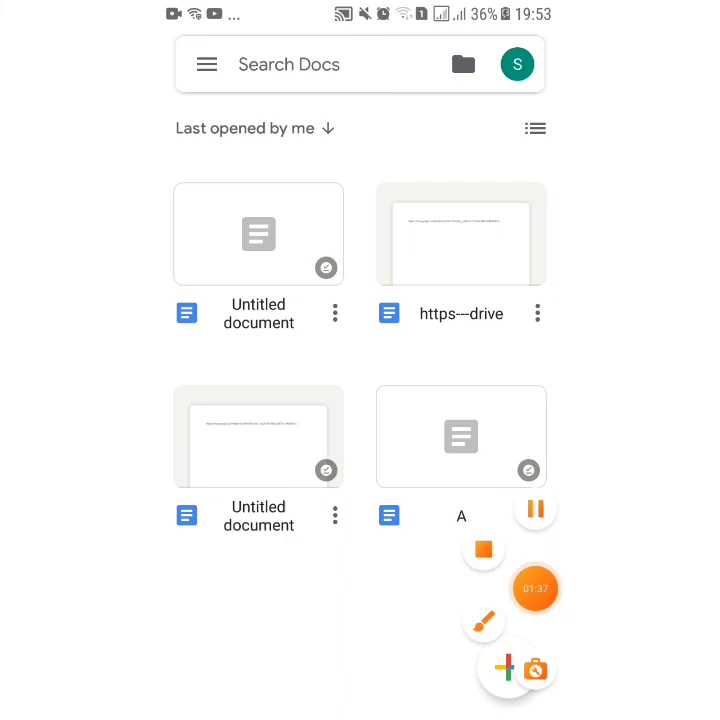